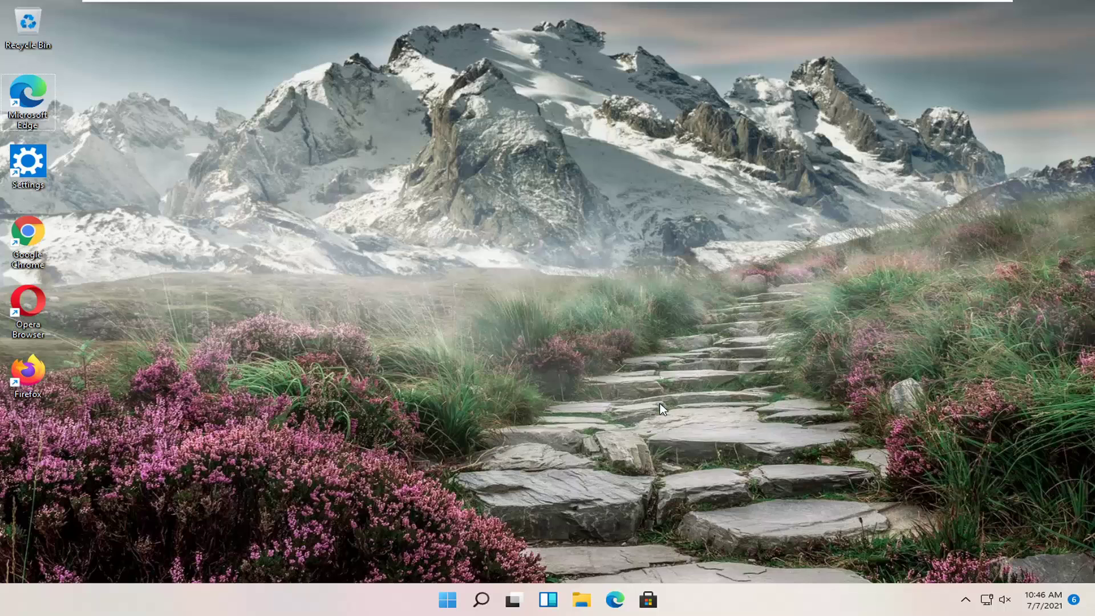
Open Windows Search from the taskbar to look up Control Panel
{"action": "left_click", "coordinate": [482, 601]}
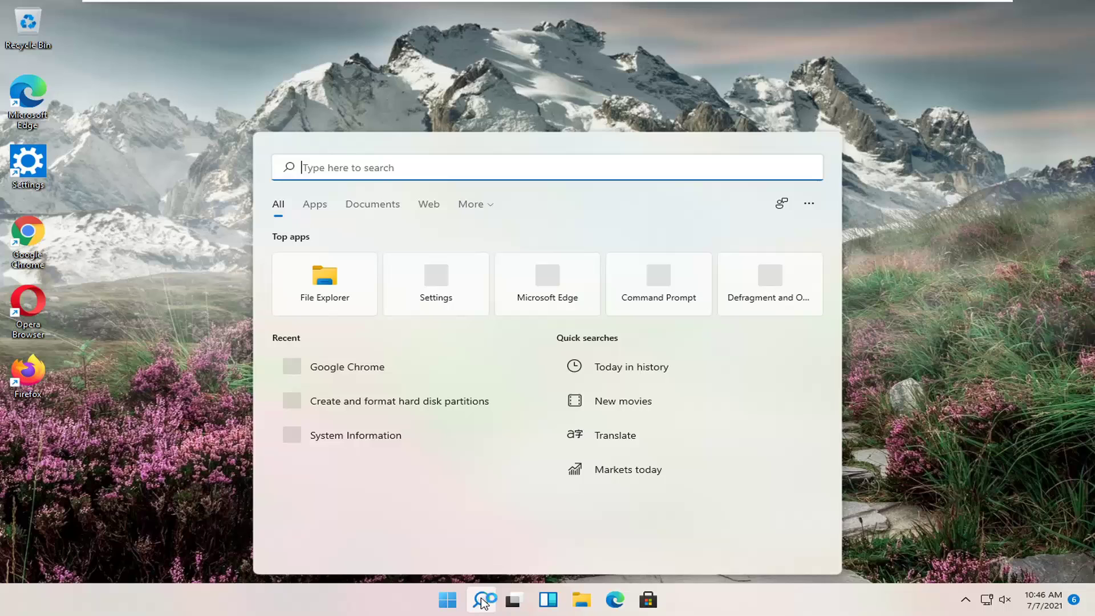
{"action": "type", "text": "control panel"}
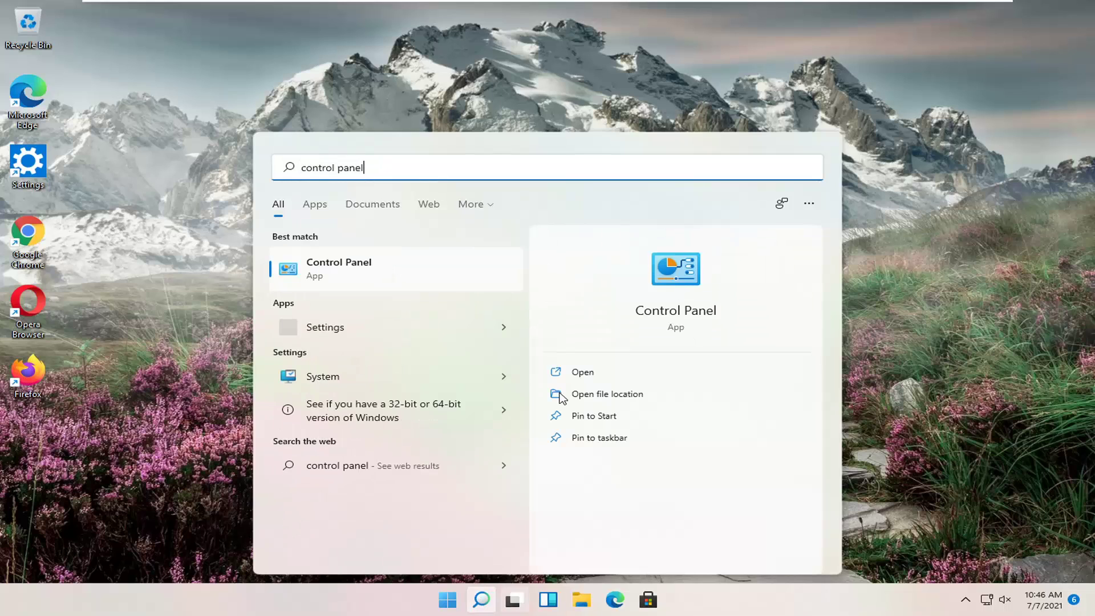
Launch Control Panel from the search results and set View by to Large icons
{"action": "left_click", "coordinate": [337, 272]}
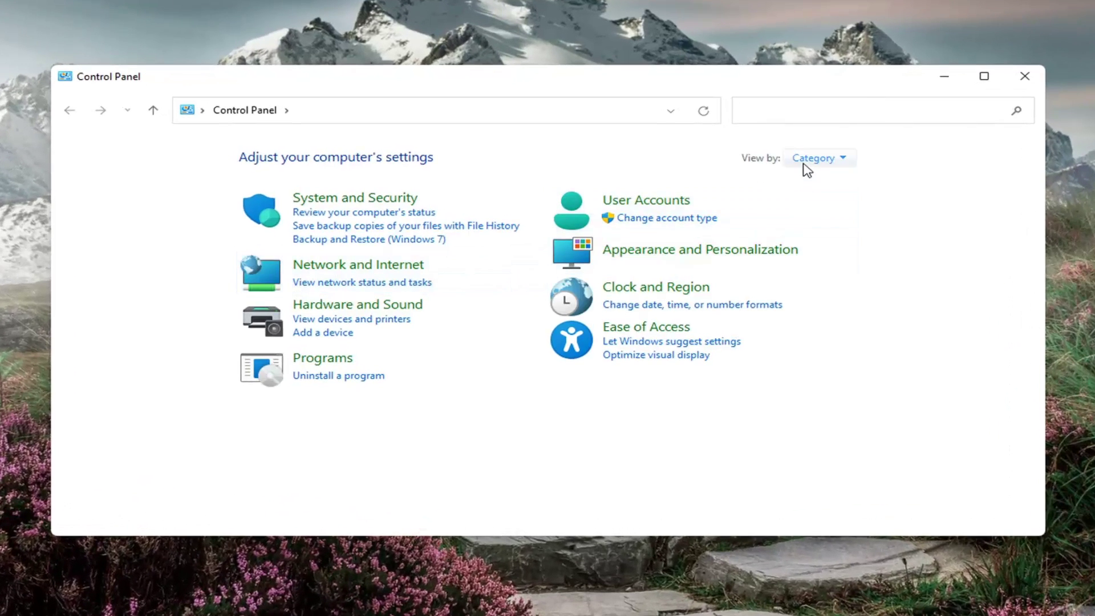
{"action": "left_click", "coordinate": [815, 158]}
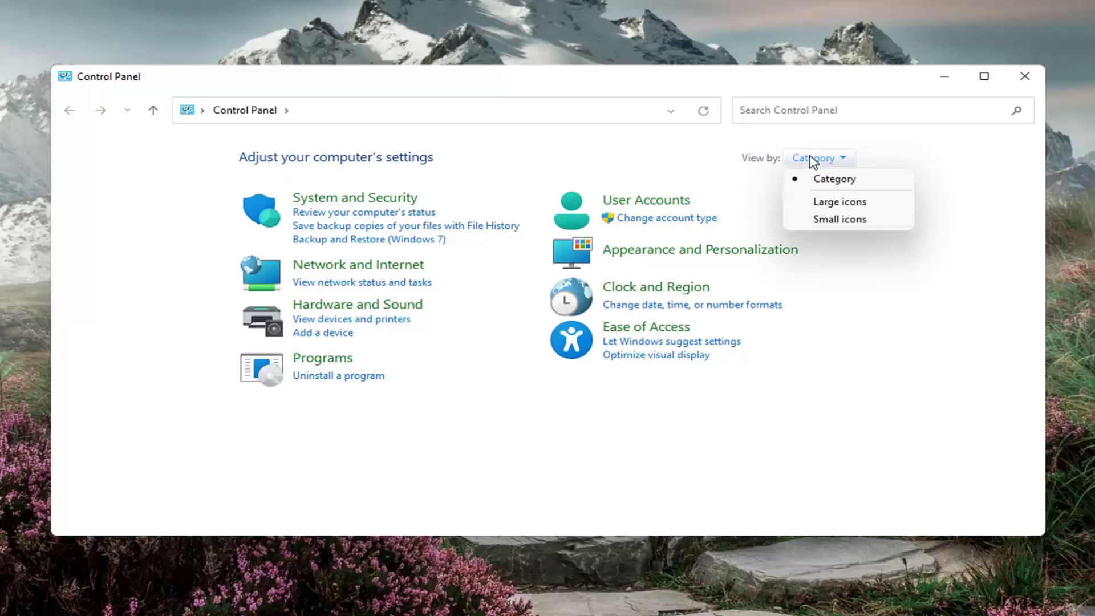
{"action": "left_click", "coordinate": [839, 202]}
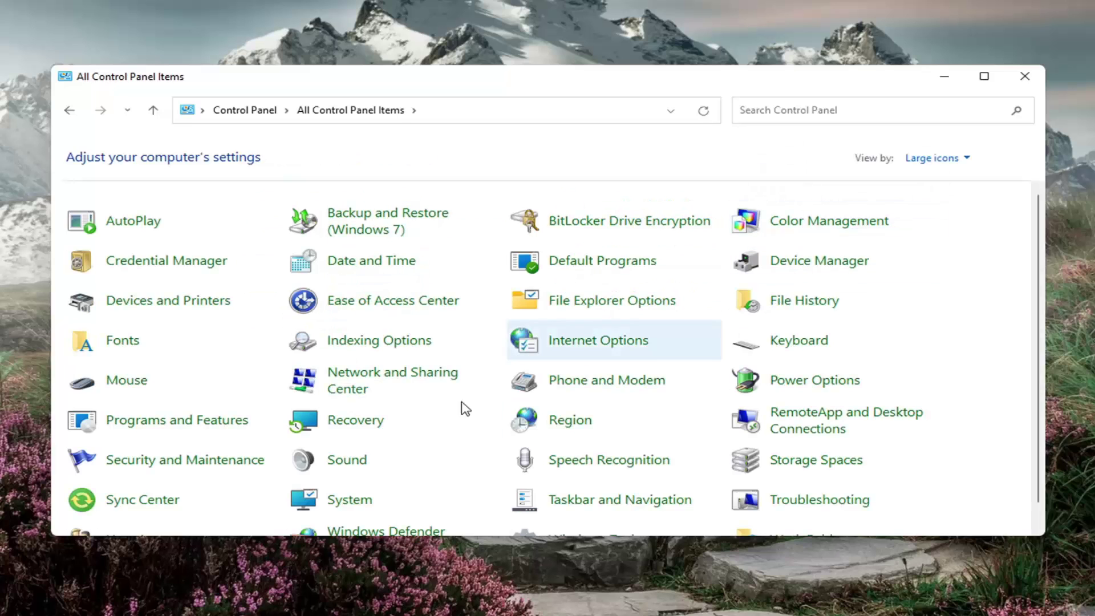
{"action": "scroll", "coordinate": [462, 411], "scroll_direction": "down", "scroll_amount": 1}
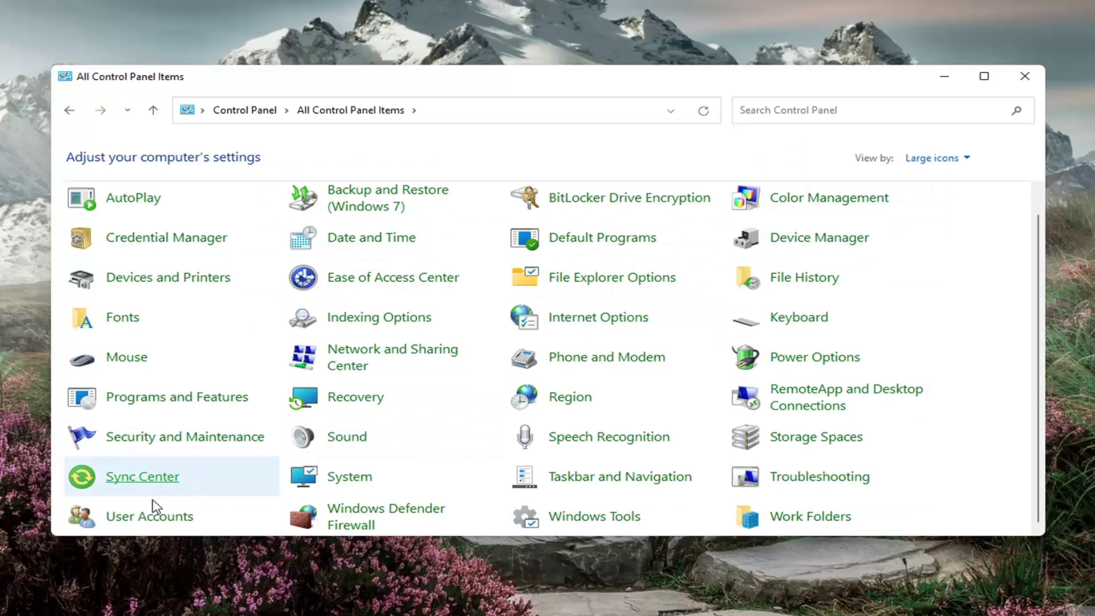
Go to User Accounts, open 'Change your account name', then close the window
{"action": "left_click", "coordinate": [125, 521]}
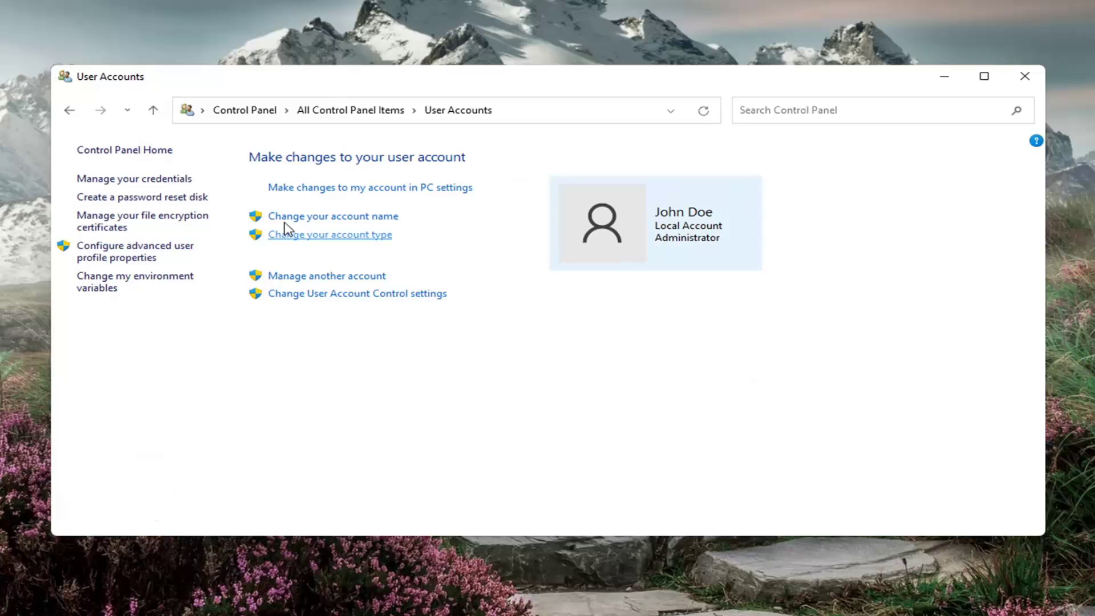
{"action": "left_click", "coordinate": [347, 220]}
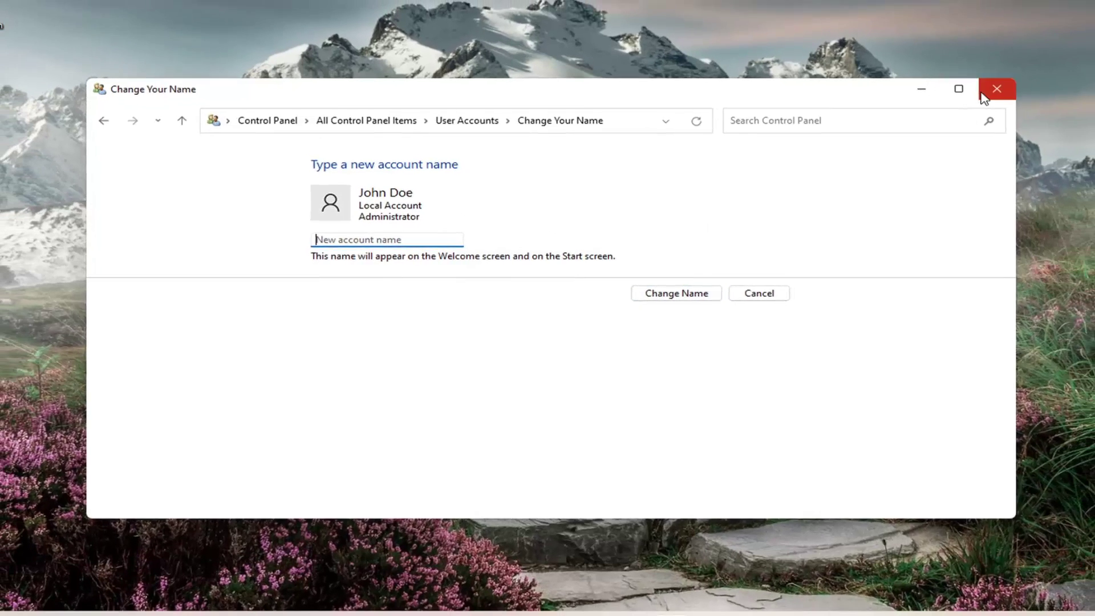
{"action": "left_click", "coordinate": [995, 90]}
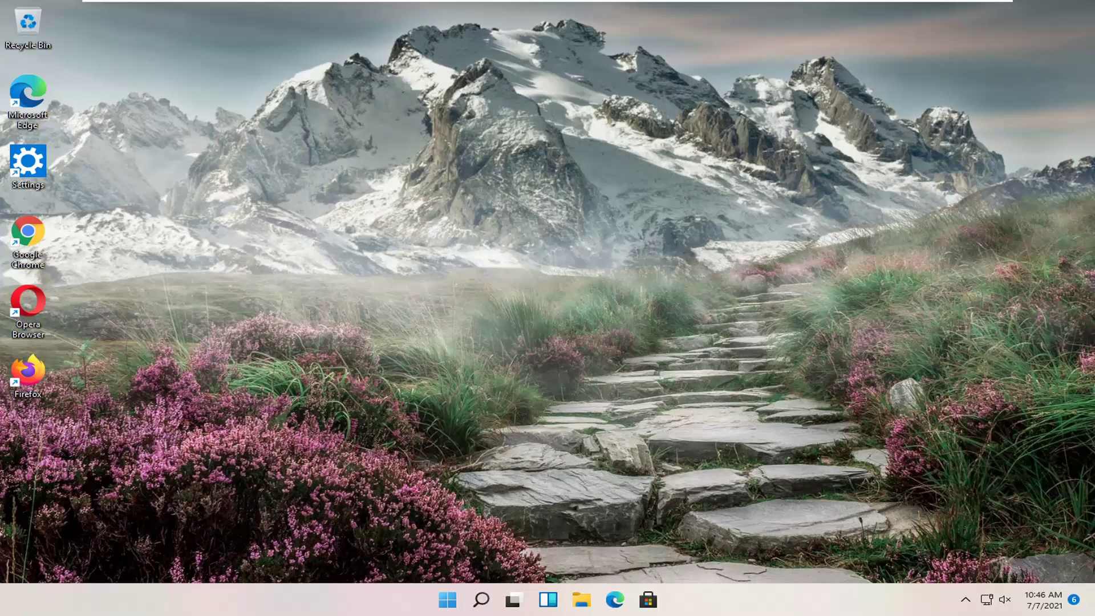